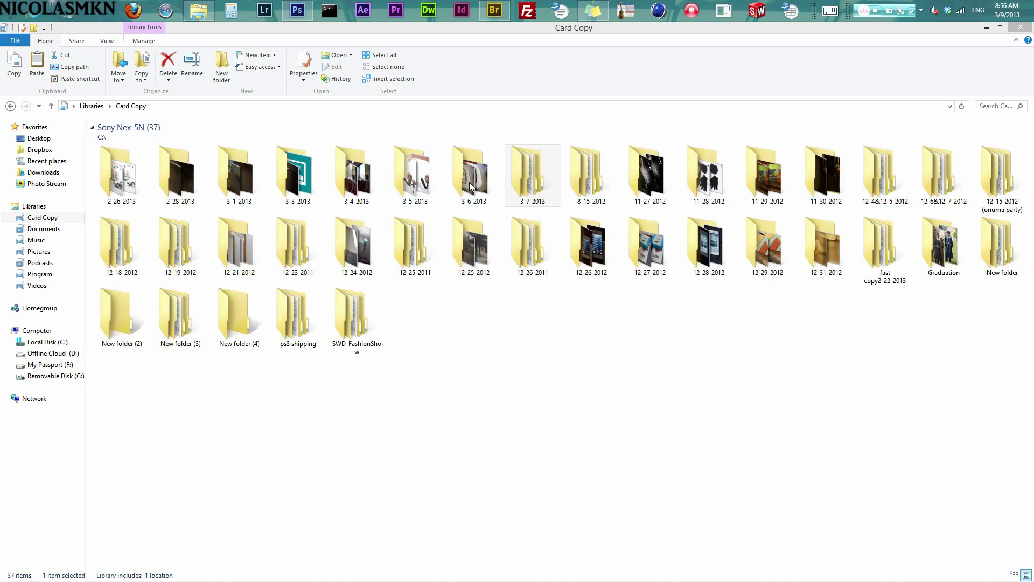
Open 3-7-2013 › DCIM › 100MSDCF to list the camera's 305 RAW and JPG photos.
{"action": "double_click", "coordinate": [537, 161]}
{"action": "key", "text": "BackSpace"}
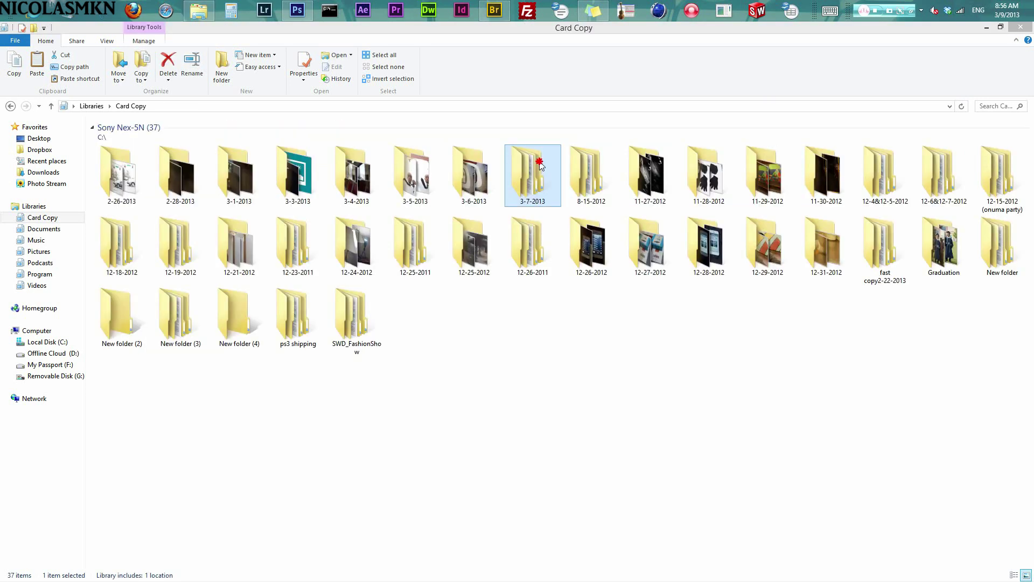
{"action": "double_click", "coordinate": [537, 160]}
{"action": "double_click", "coordinate": [164, 149]}
{"action": "left_click", "coordinate": [143, 162]}
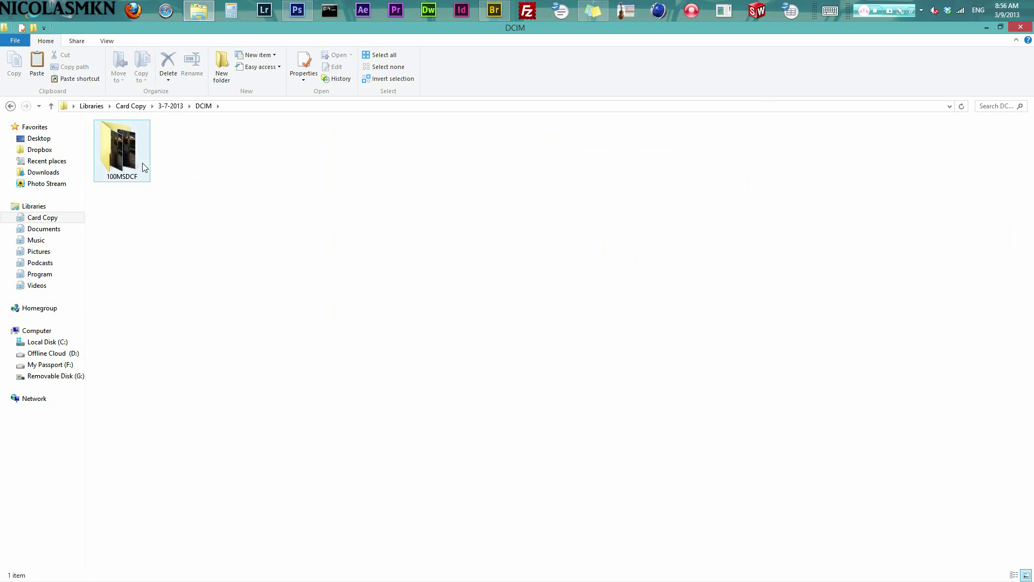
{"action": "double_click", "coordinate": [143, 162]}
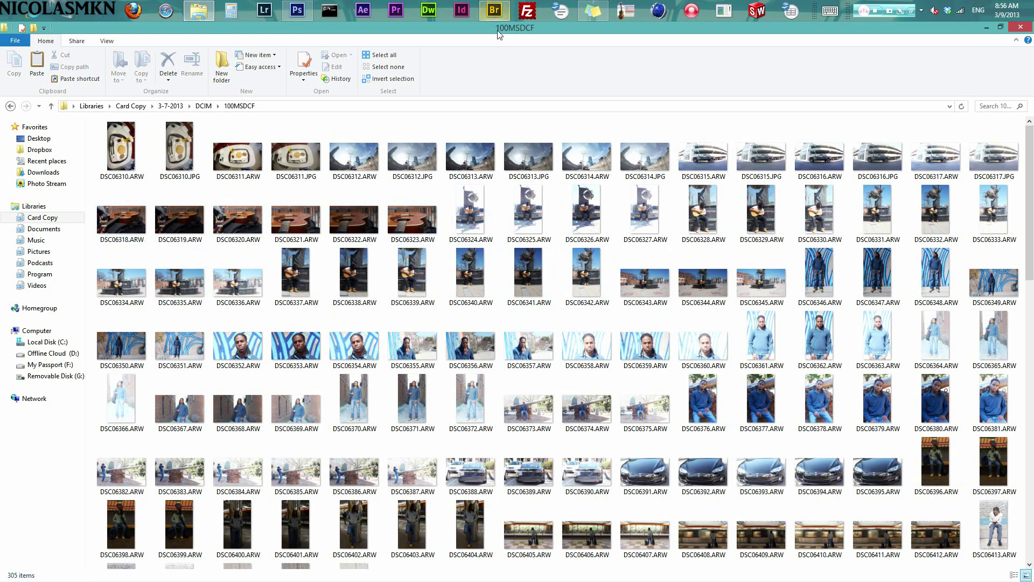
Place Explorer beside Bridge and select photos DSC06324.ARW through DSC06333.ARW.
{"action": "left_click_drag", "start_coordinate": [499, 32], "coordinate": [4, 243]}
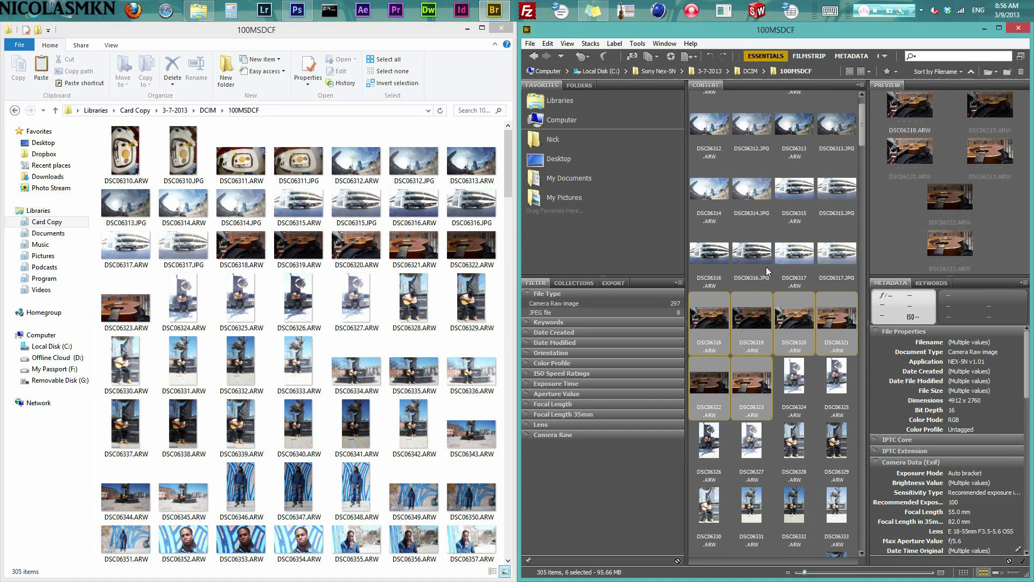
{"action": "left_click", "coordinate": [794, 380]}
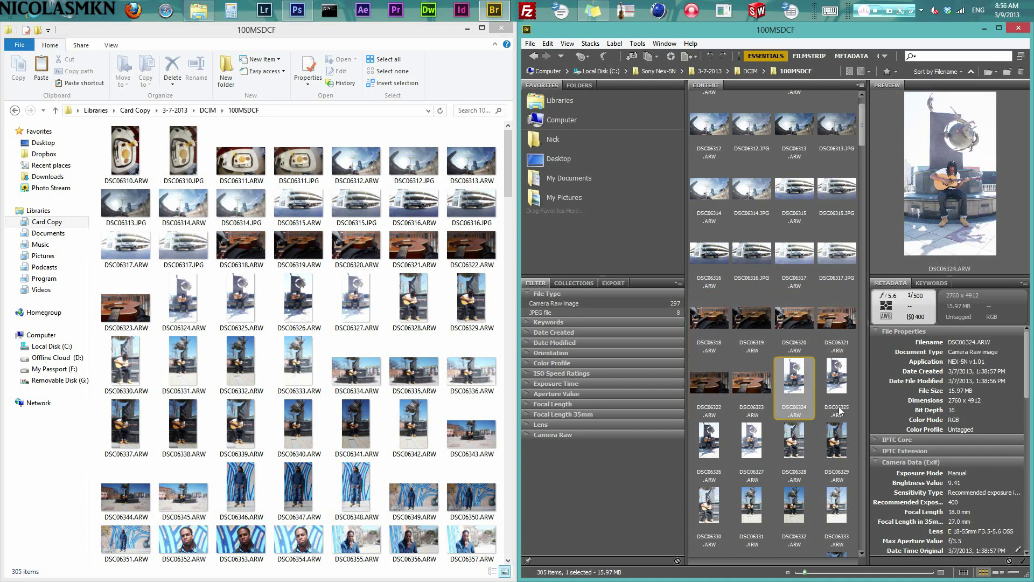
{"action": "left_click", "coordinate": [818, 503], "text": "shift"}
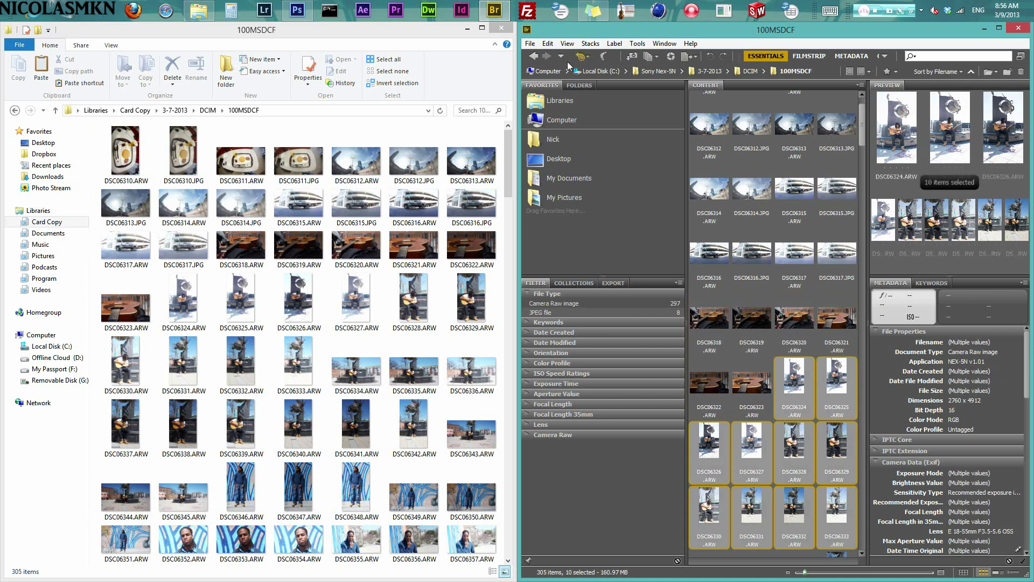
Send the ten selected photos to Photoshop's Image Processor.
{"action": "left_click", "coordinate": [638, 44]}
{"action": "mouse_move", "coordinate": [566, 139]}
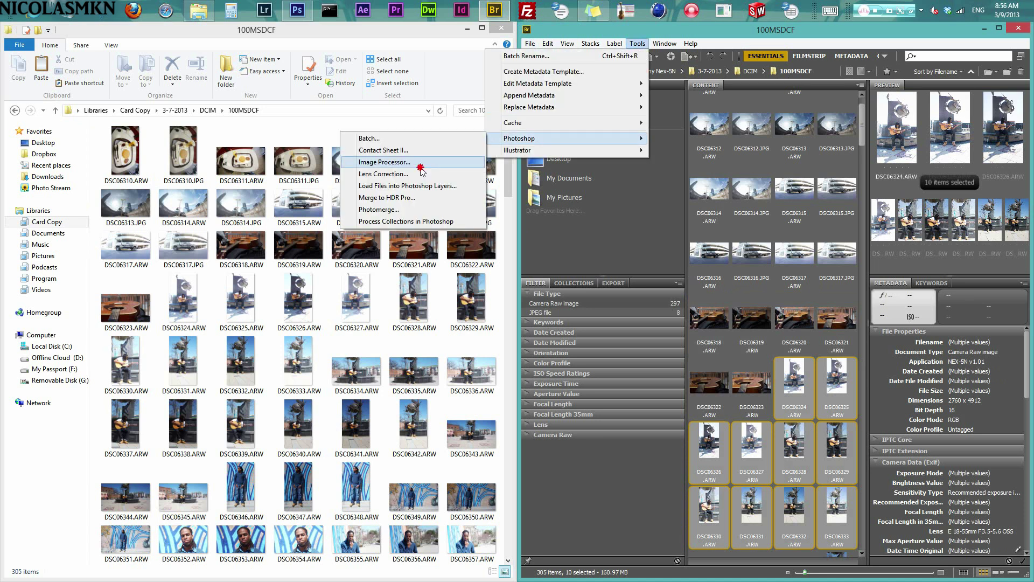
{"action": "left_click", "coordinate": [385, 162]}
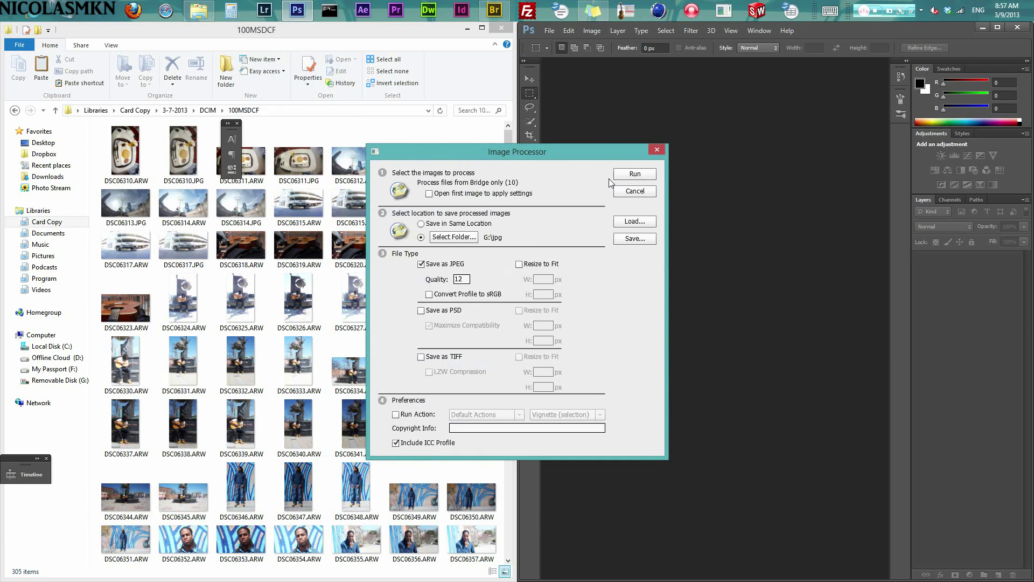
Move the Image Processor dialog aside and open the destination folder picker for G:\jpg.
{"action": "left_click_drag", "start_coordinate": [605, 154], "coordinate": [774, 146]}
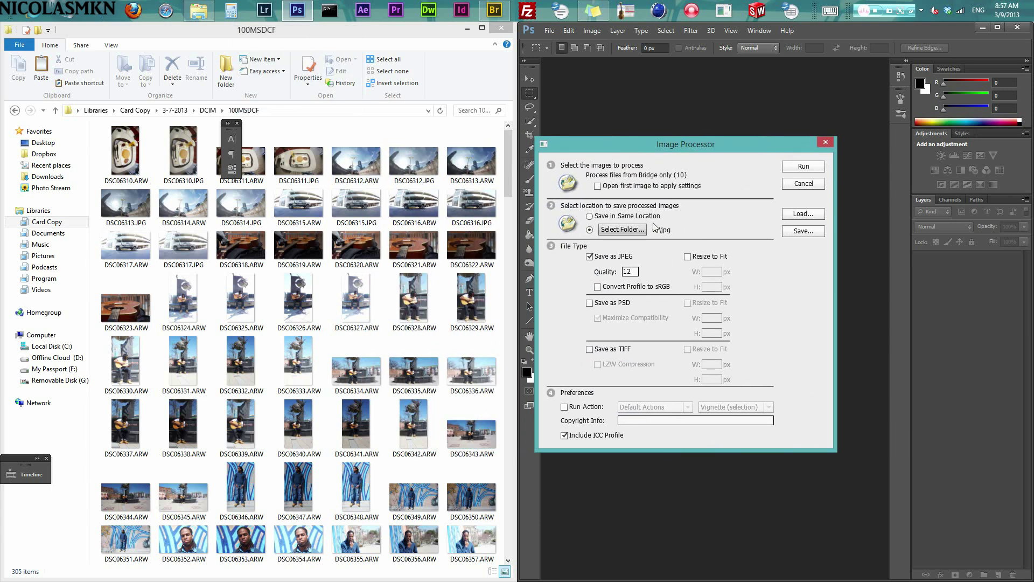
{"action": "left_click", "coordinate": [621, 230]}
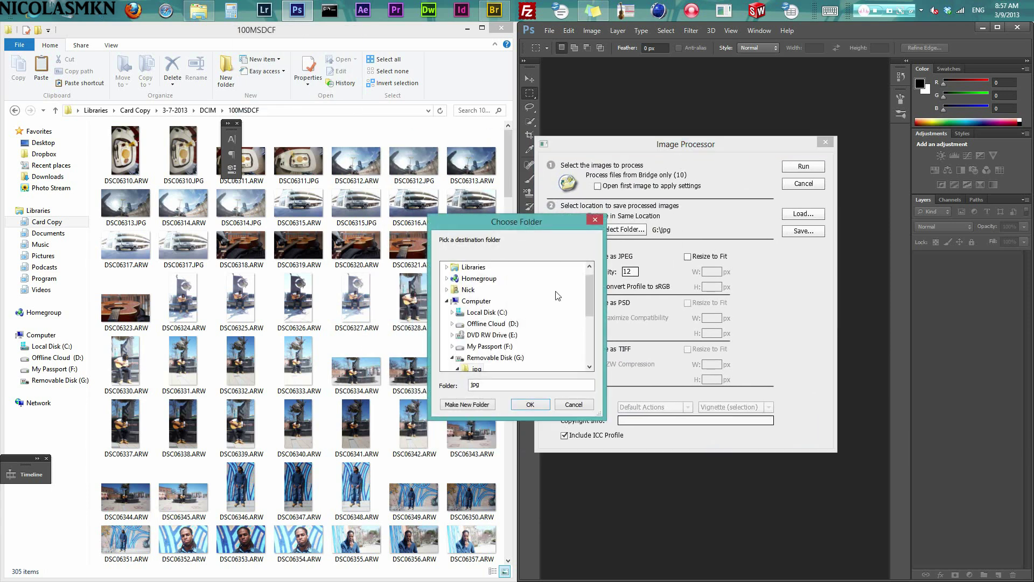
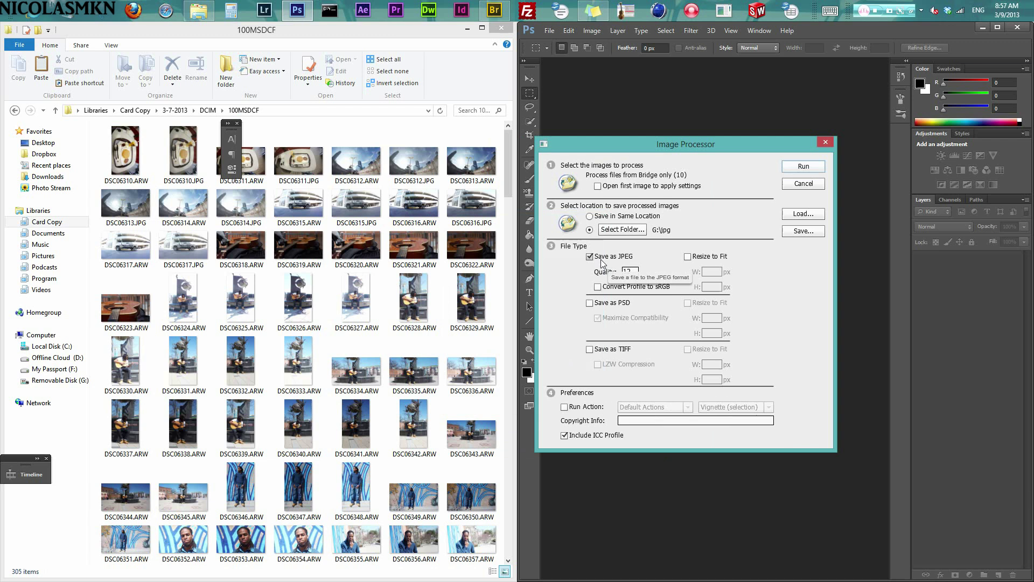
Select the Image Processor's JPEG Quality value so it can be replaced with 12.
{"action": "double_click", "coordinate": [630, 273]}
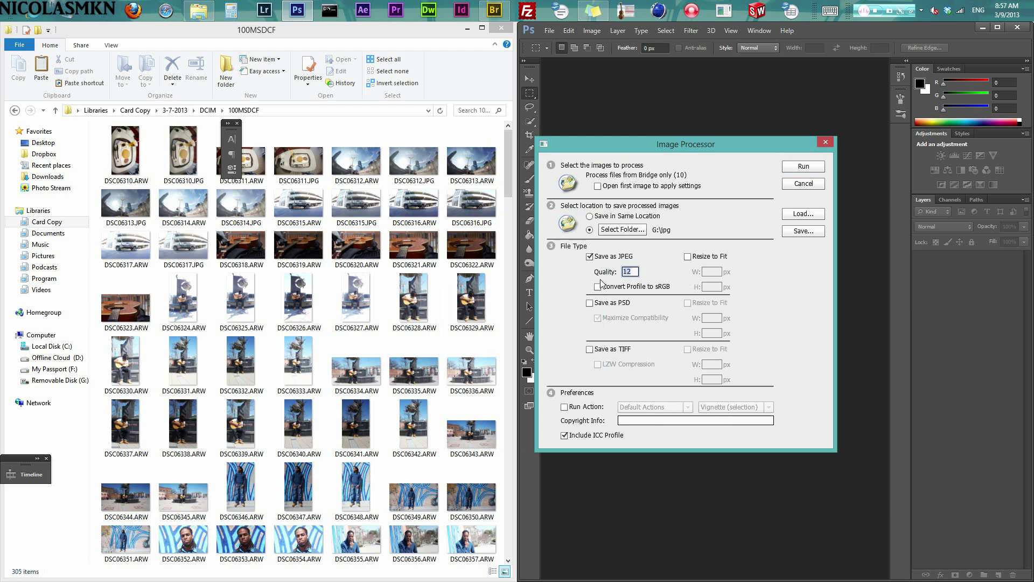
{"action": "type", "text": "812"}
Start the batch run and check its output in G:\jpg\JPEG, then return to jpg.
{"action": "left_click", "coordinate": [802, 167]}
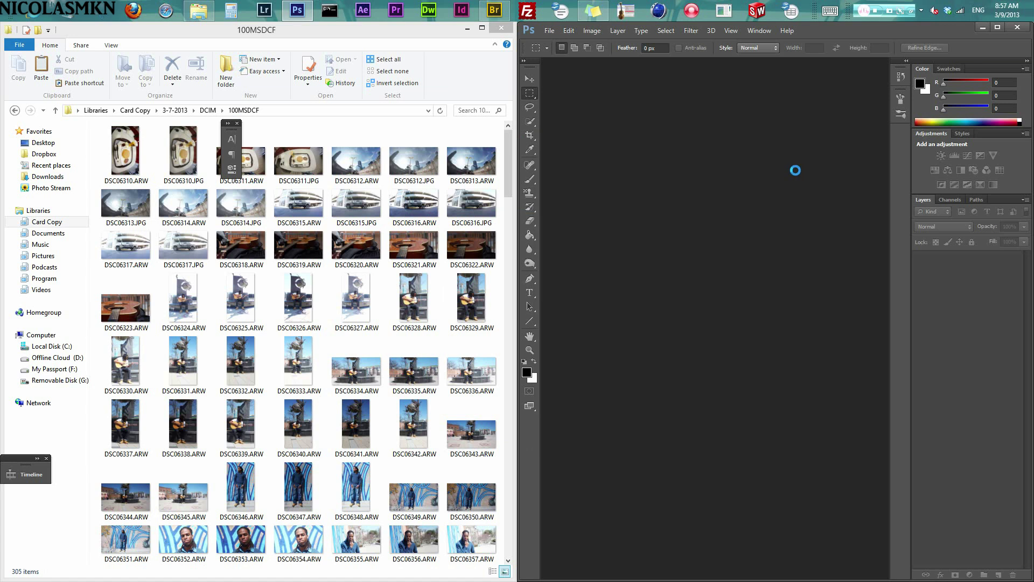
{"action": "left_click", "coordinate": [60, 380]}
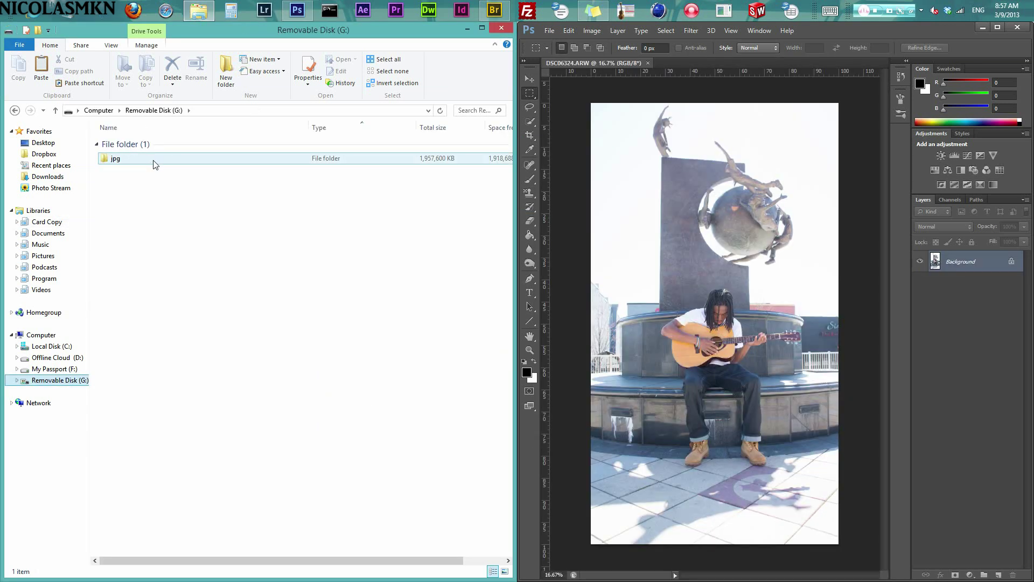
{"action": "double_click", "coordinate": [154, 159]}
{"action": "double_click", "coordinate": [158, 144]}
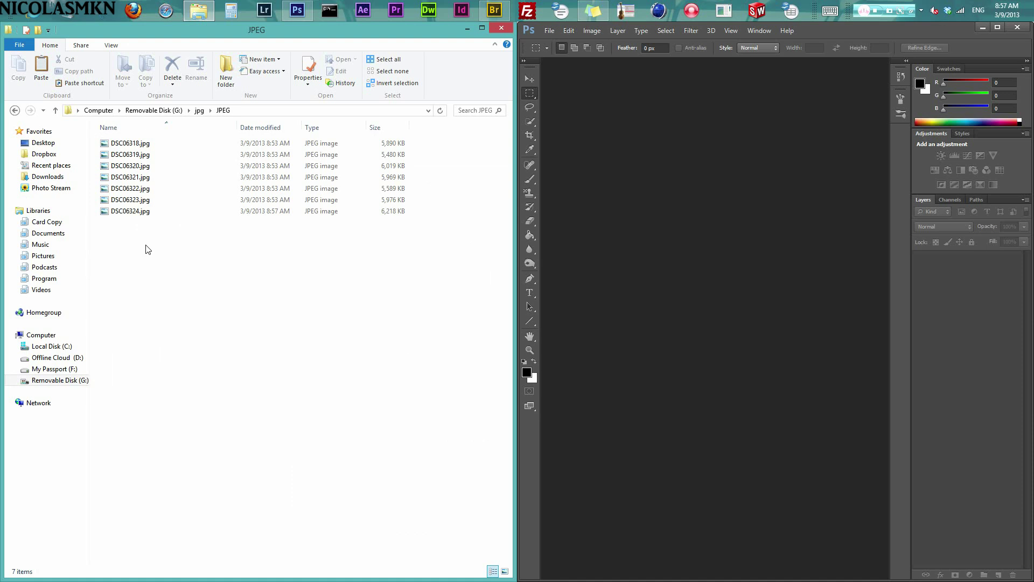
{"action": "left_click", "coordinate": [199, 110]}
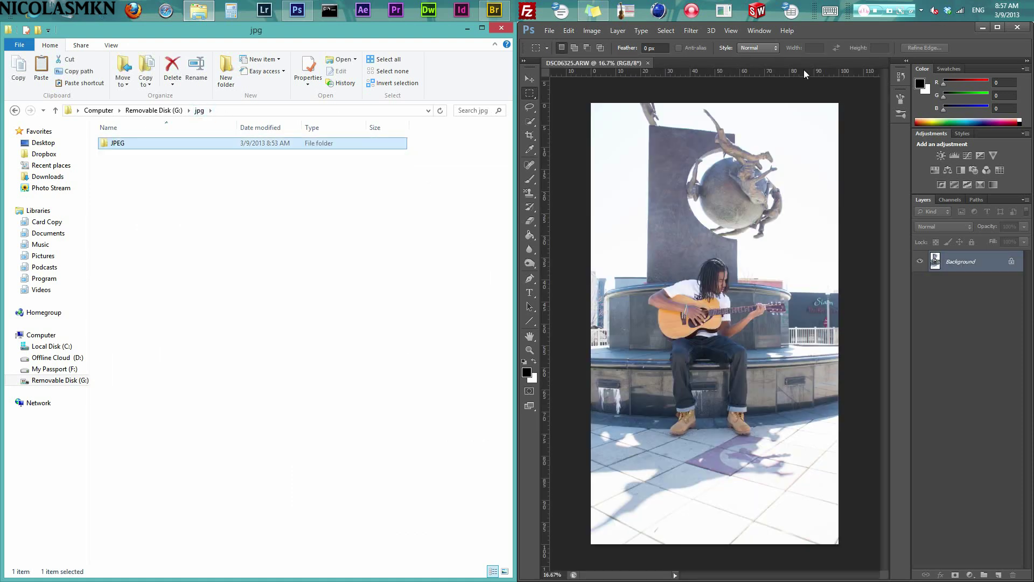
Minimize Photoshop and Bridge so the Explorer window fills the screen.
{"action": "left_click", "coordinate": [983, 29]}
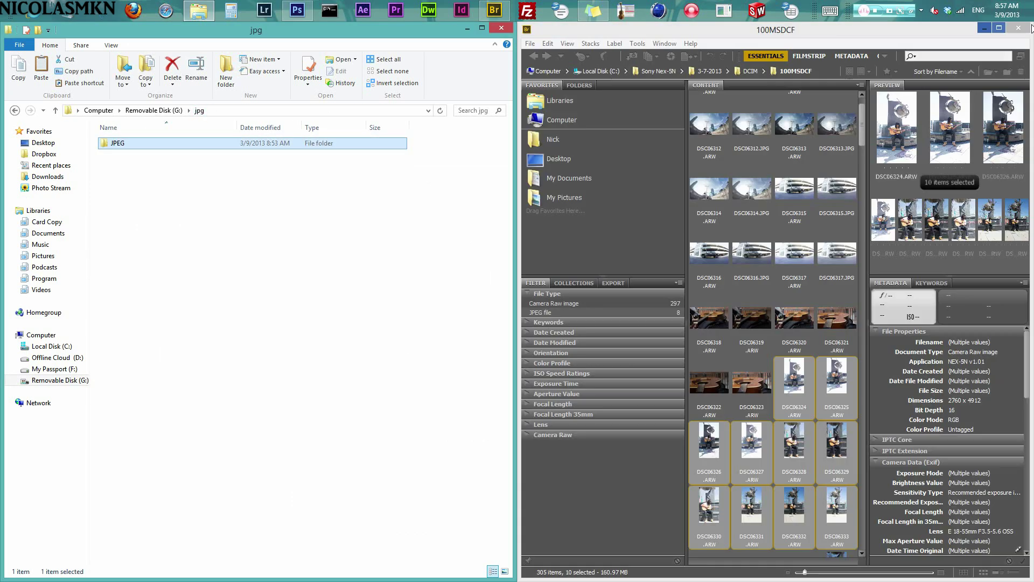
{"action": "left_click", "coordinate": [984, 29]}
{"action": "left_click_drag", "start_coordinate": [255, 30], "coordinate": [929, 2]}
{"action": "double_click", "coordinate": [255, 137]}
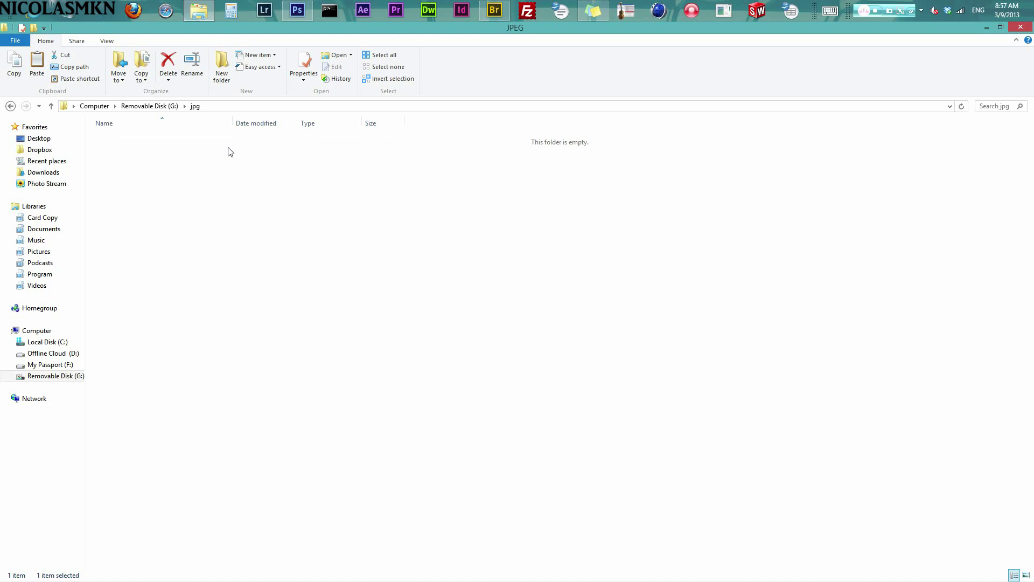
View the JPEG subfolder's nine converted photos, through DSC06326, as large icons.
{"action": "left_click", "coordinate": [1027, 574]}
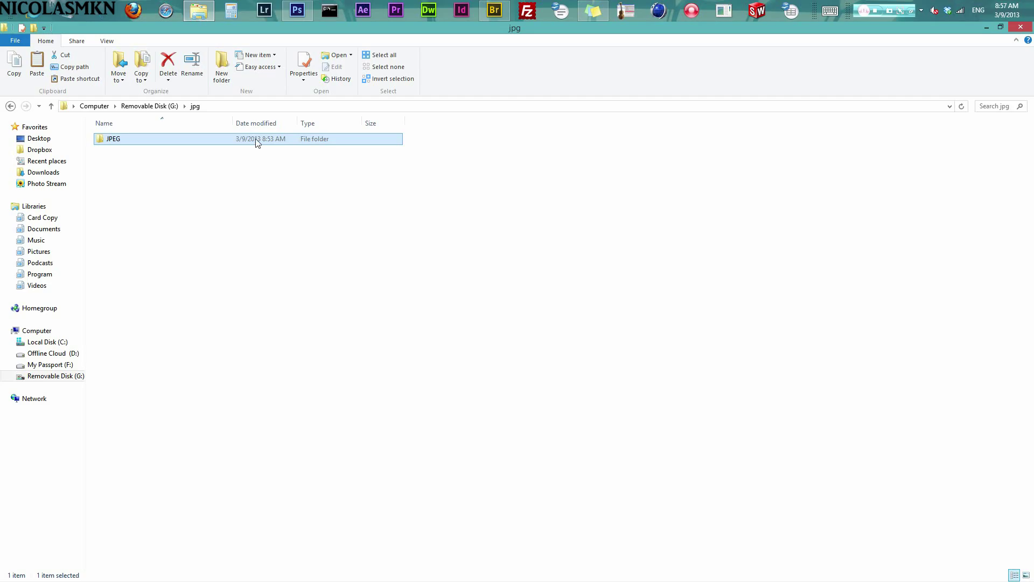
{"action": "double_click", "coordinate": [257, 143]}
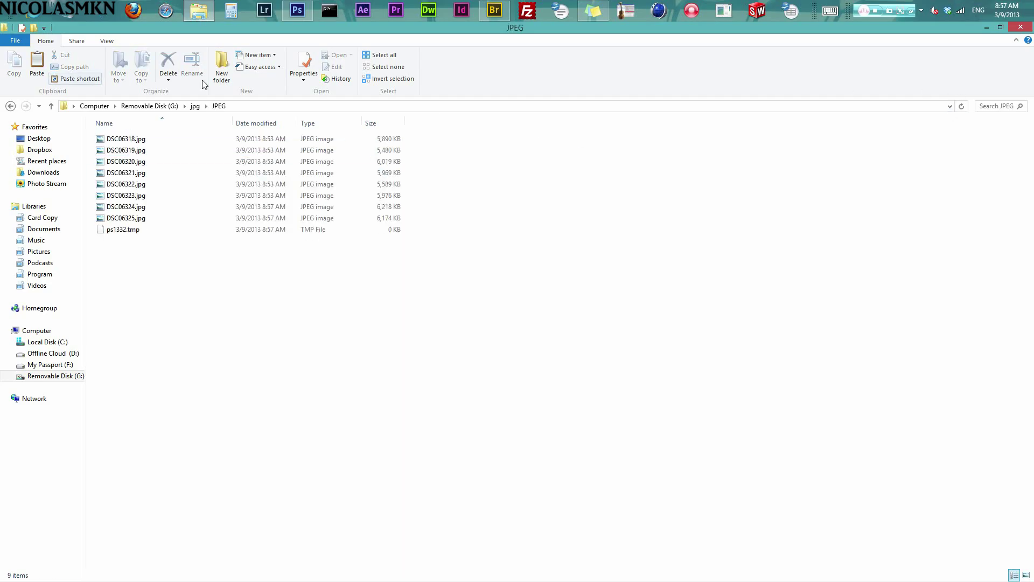
{"action": "left_click", "coordinate": [1026, 574]}
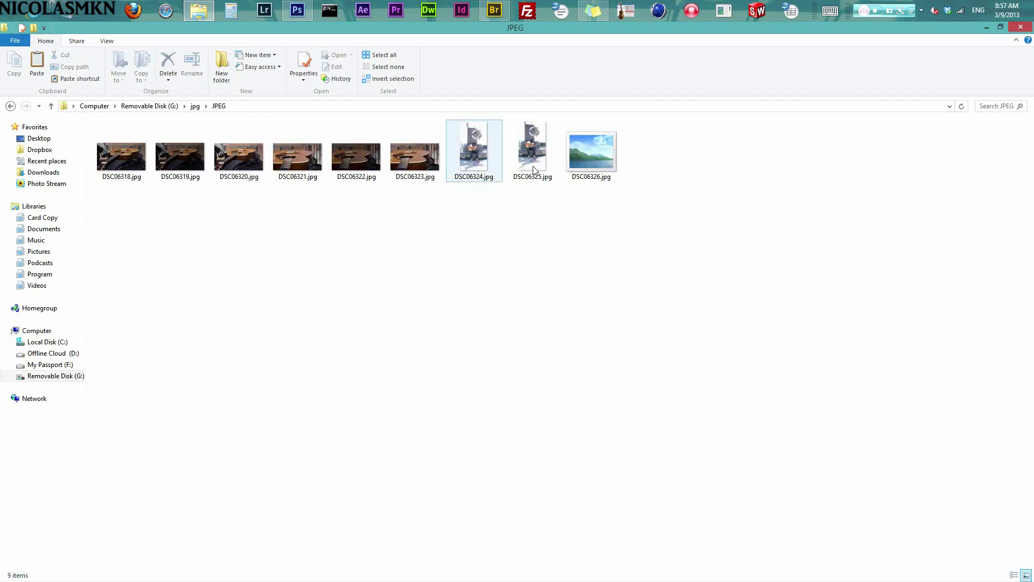